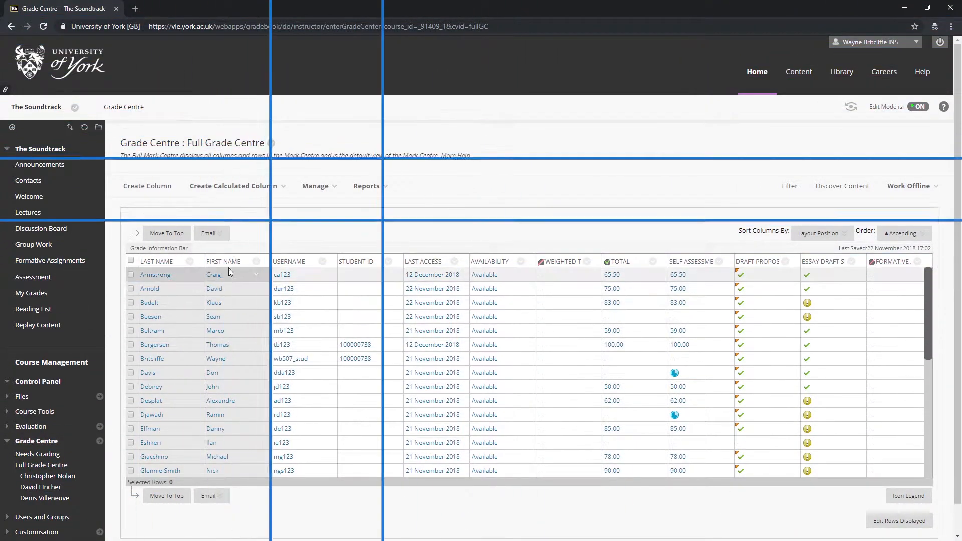
# Step: Open the Grade Centre's Smart Views management page and check the actions available for the Christopher Nolan view
pyautogui.click(320, 189)
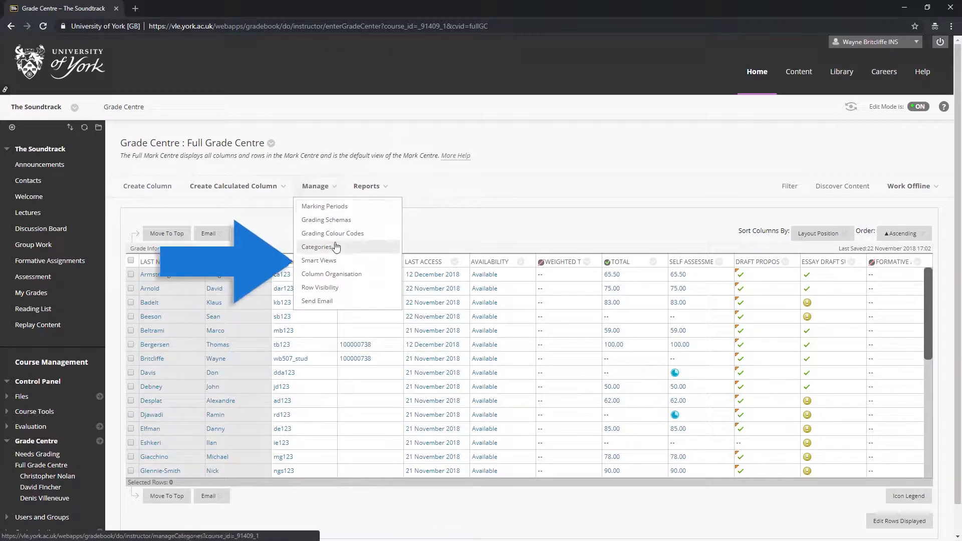
pyautogui.click(333, 260)
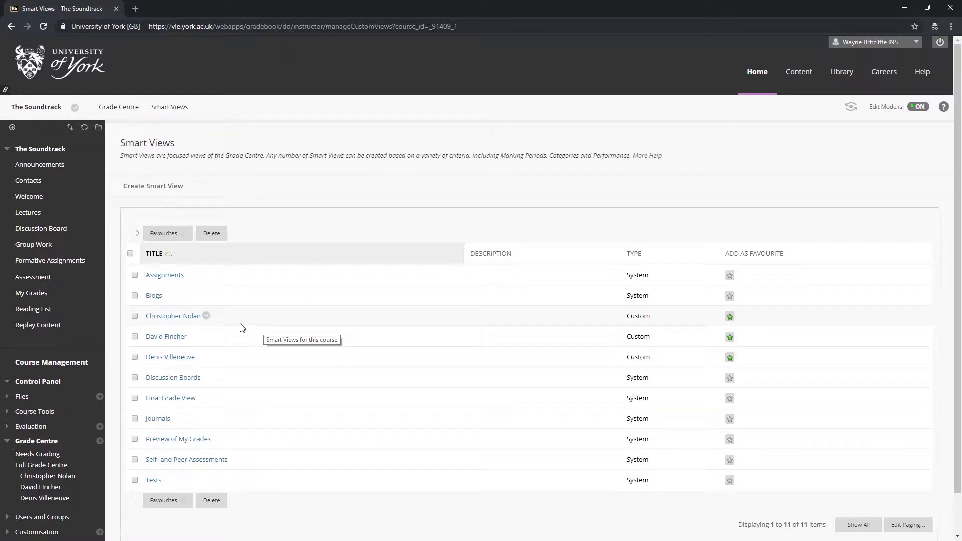
pyautogui.click(207, 317)
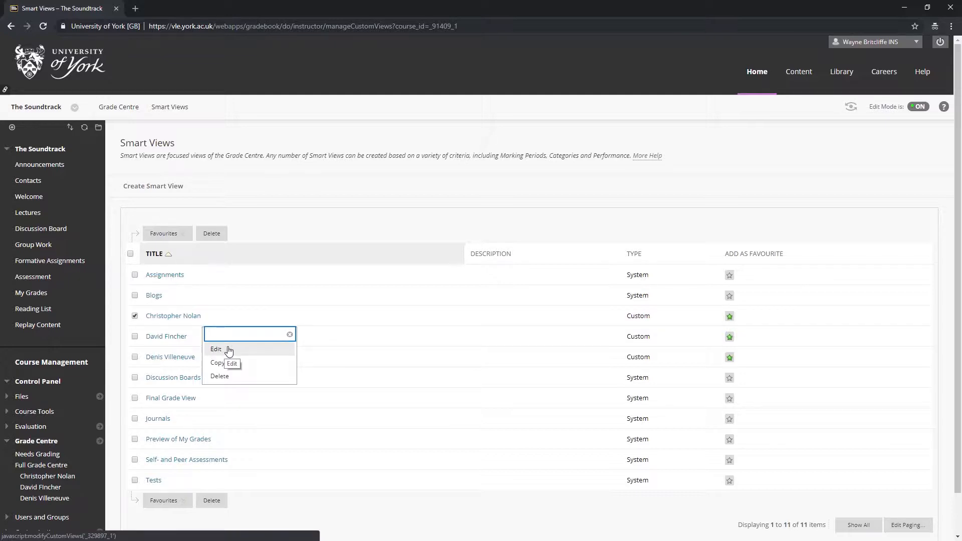
pyautogui.click(252, 216)
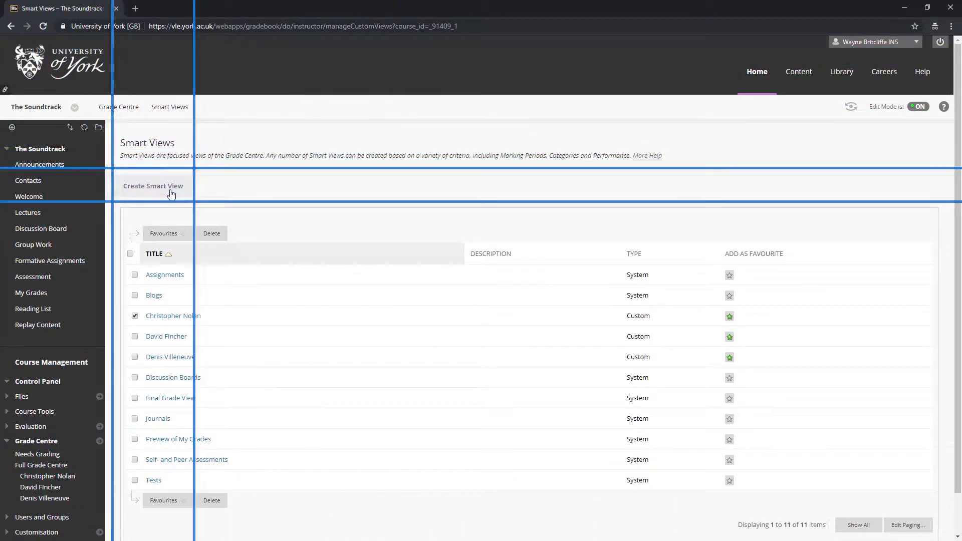
# Step: Start a new Smart View named "Antoine Fuqua" and mark it as a favourite
pyautogui.click(153, 186)
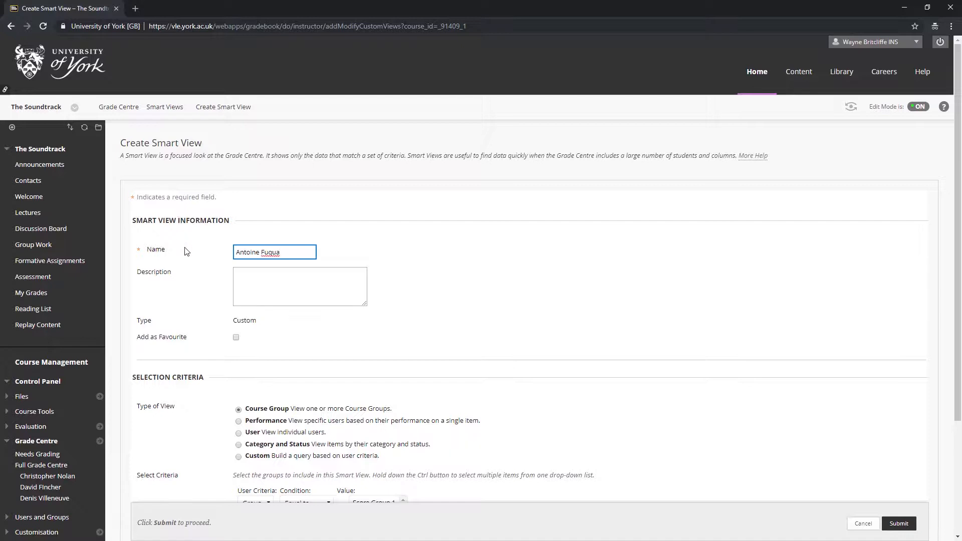
pyautogui.click(236, 338)
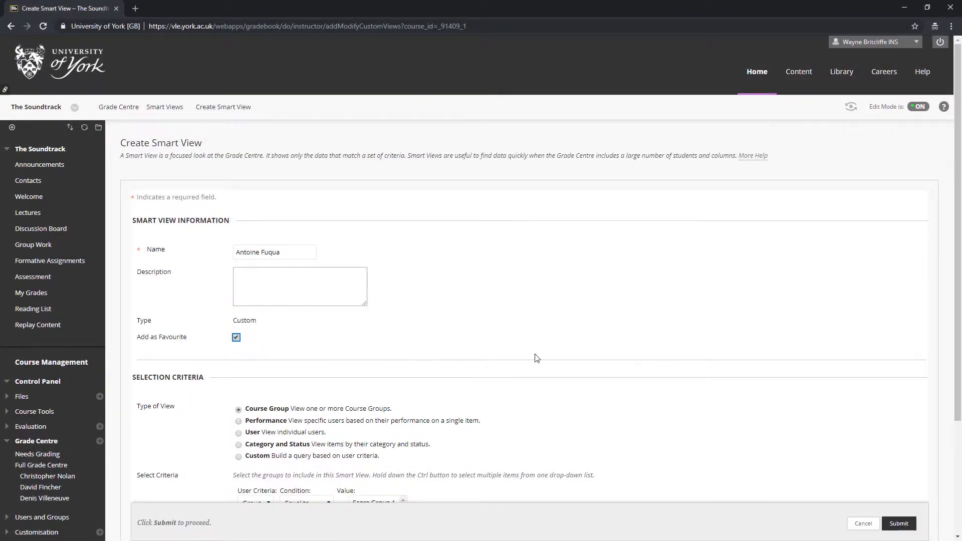
# Step: Set the view type to User and choose six individual students from the users list as the selection criteria
pyautogui.moveTo(956, 382); pyautogui.dragTo(957, 493)
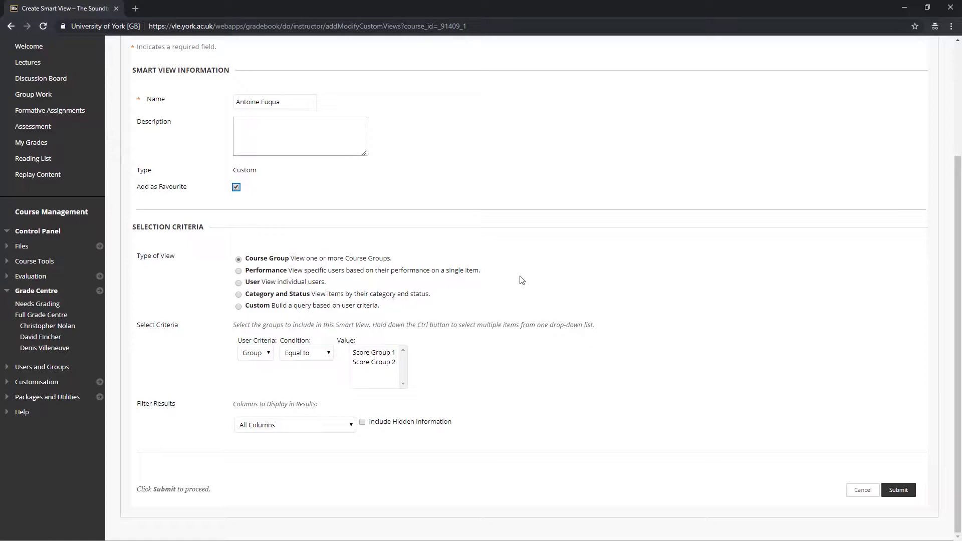
pyautogui.click(239, 283)
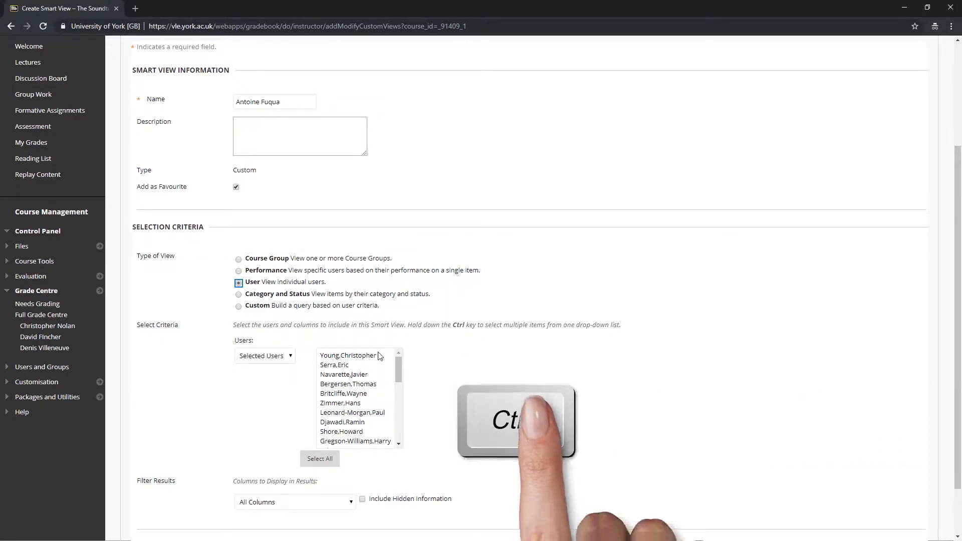
pyautogui.keyDown('ctrl'); pyautogui.click(334, 365); pyautogui.keyUp('ctrl')
pyautogui.keyDown('ctrl'); pyautogui.click(349, 383); pyautogui.keyUp('ctrl')
pyautogui.keyDown('ctrl'); pyautogui.click(340, 404); pyautogui.keyUp('ctrl')
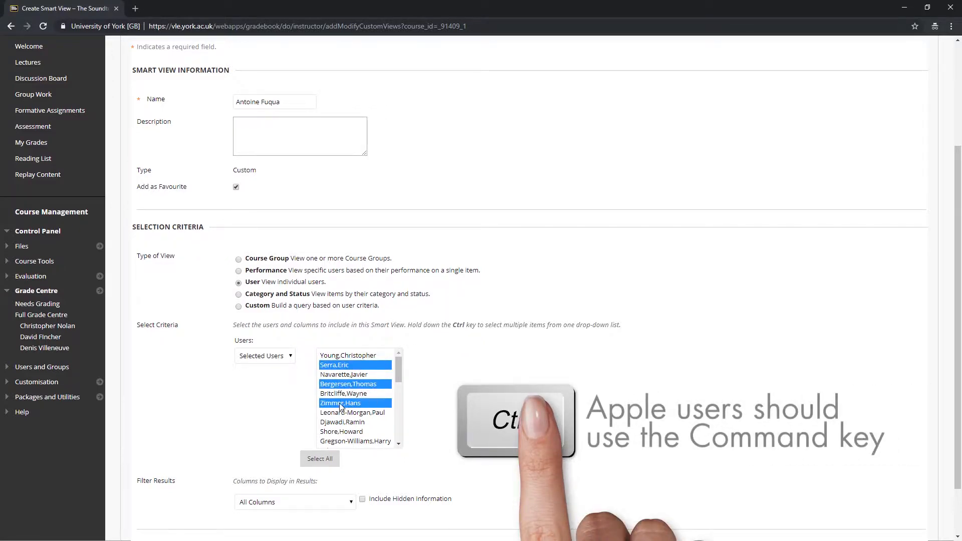
pyautogui.keyDown('ctrl'); pyautogui.click(351, 413); pyautogui.keyUp('ctrl')
pyautogui.keyDown('ctrl'); pyautogui.click(341, 432); pyautogui.keyUp('ctrl')
pyautogui.scroll(-1, 401, 376)
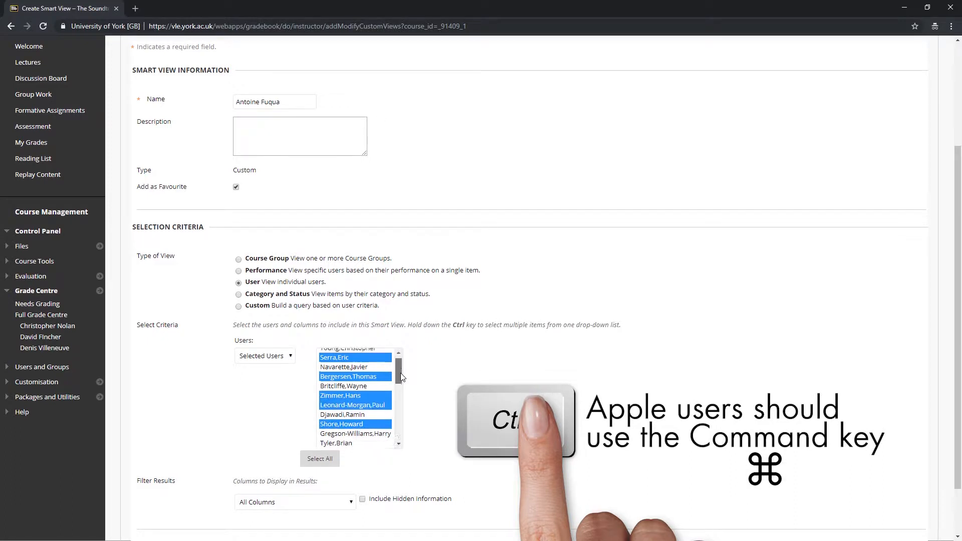
pyautogui.scroll(-2, 401, 377)
pyautogui.keyDown('ctrl'); pyautogui.click(345, 414); pyautogui.keyUp('ctrl')
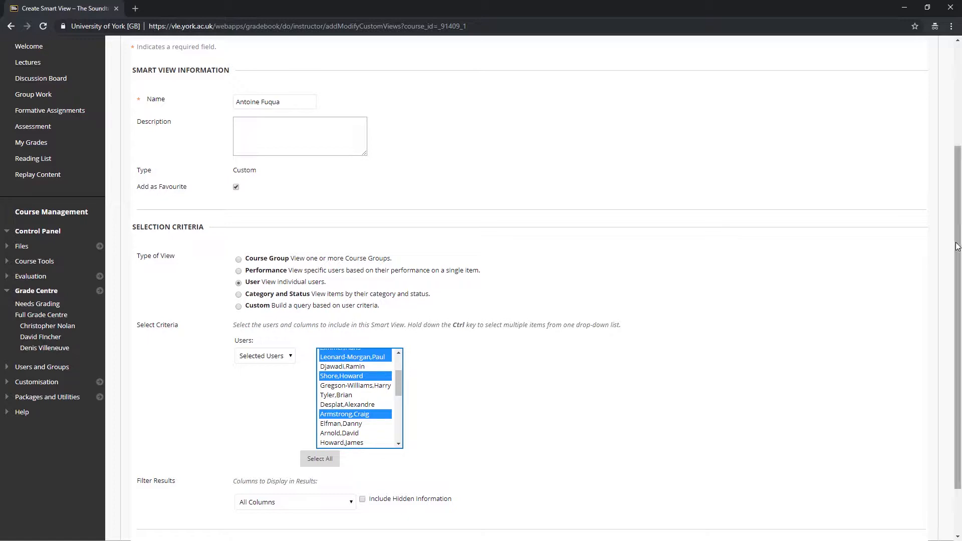
# Step: Filter the results to Selected Columns Only with the Formative Assignment column, and submit the Smart View
pyautogui.scroll(-2, 953, 250)
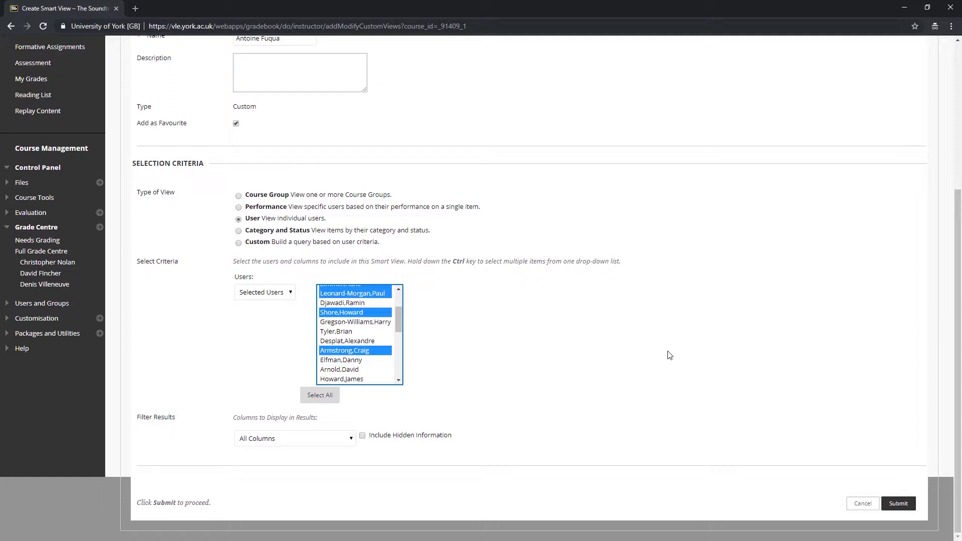
pyautogui.click(353, 439)
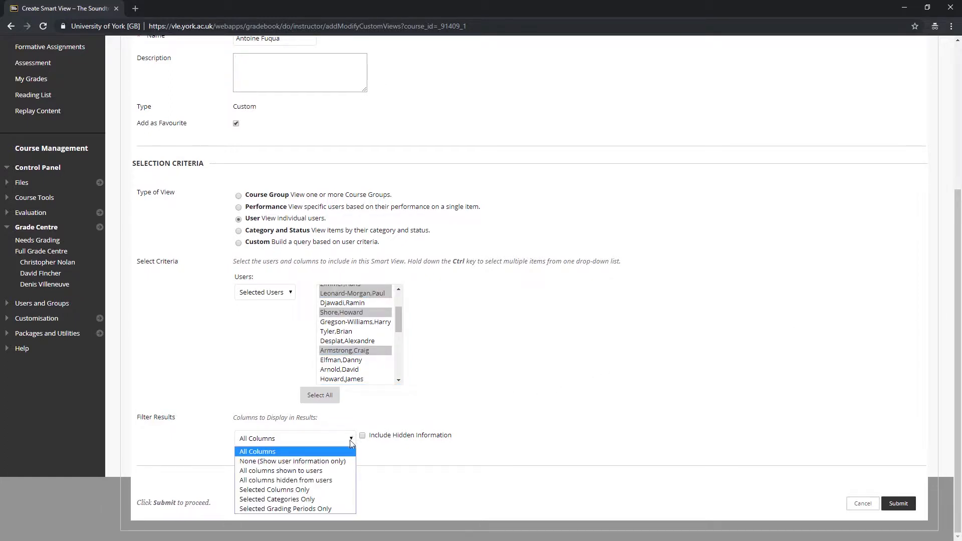
pyautogui.click(326, 491)
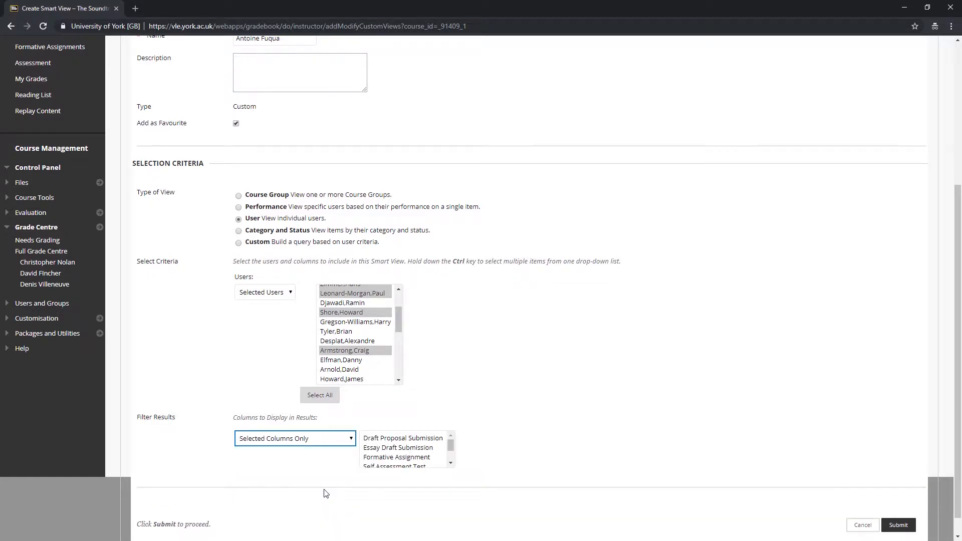
pyautogui.moveTo(451, 444); pyautogui.dragTo(451, 447)
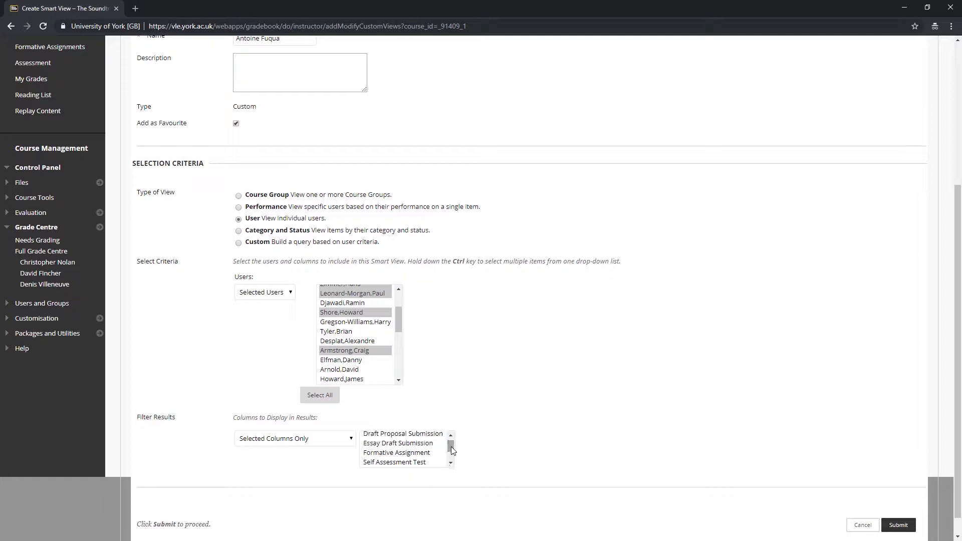
pyautogui.click(426, 453)
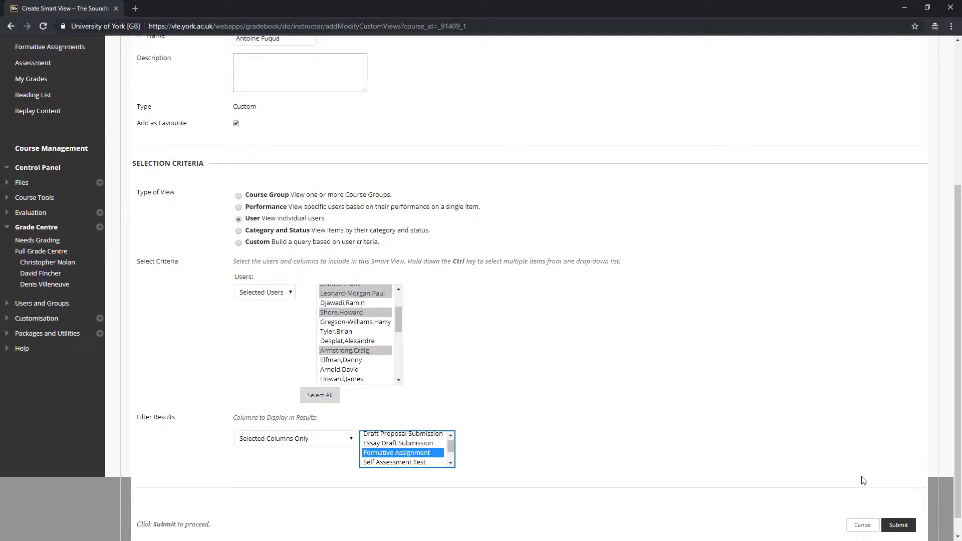
pyautogui.scroll(-1, 958, 484)
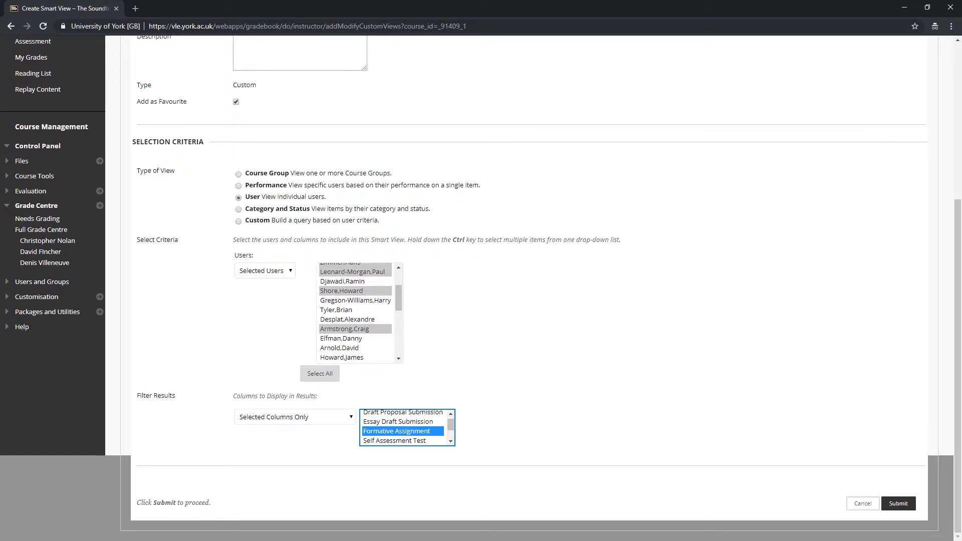
pyautogui.click(907, 509)
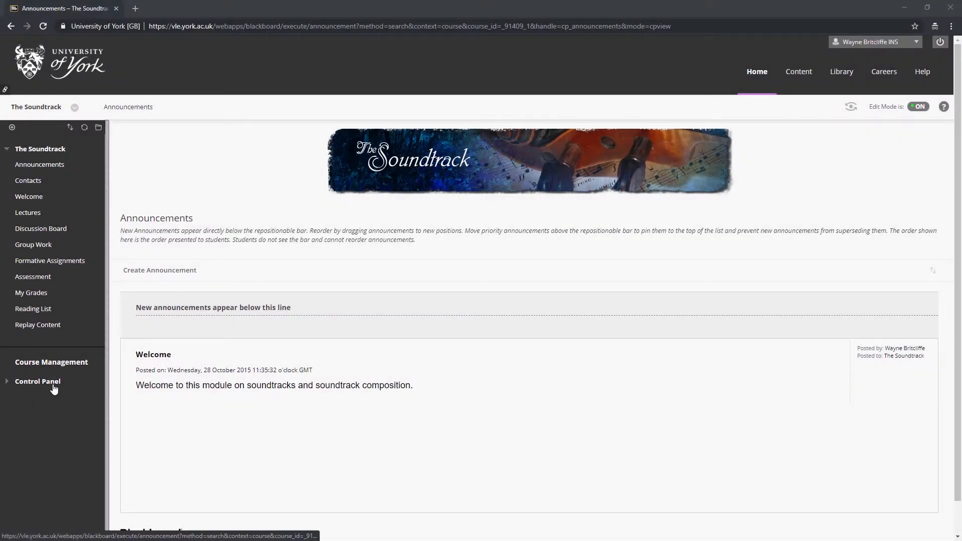
# Step: Open the course's Groups page and examine the settings for creating a single manual-enrol group
pyautogui.click(55, 386)
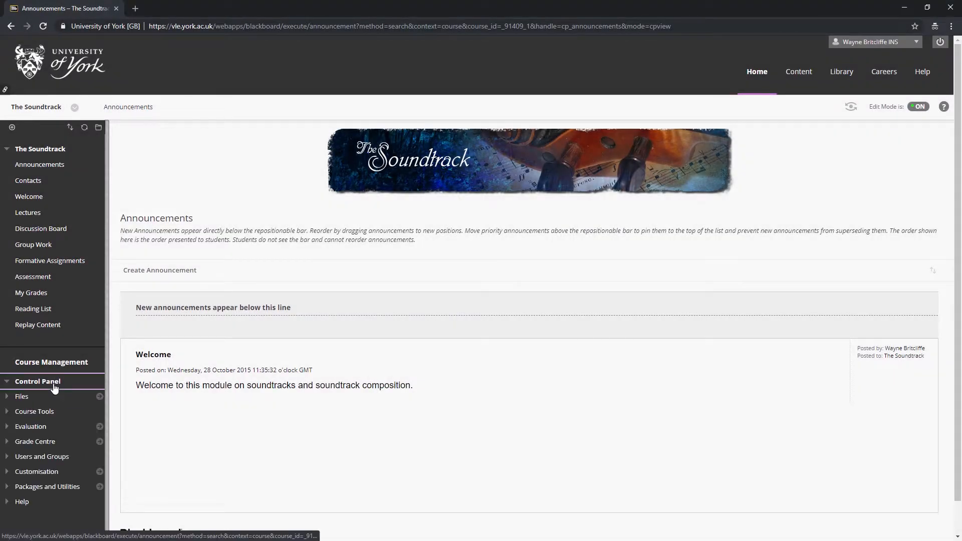
pyautogui.click(52, 457)
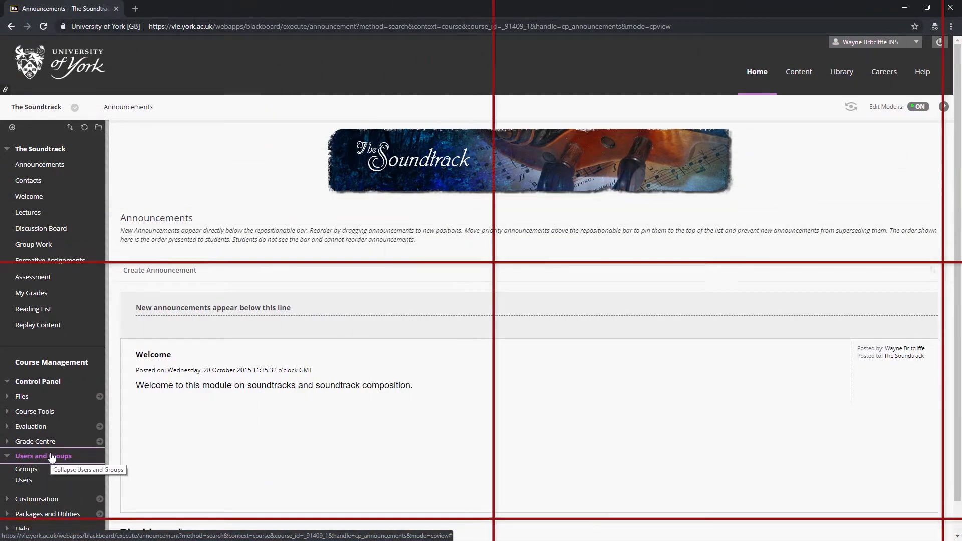
pyautogui.click(50, 470)
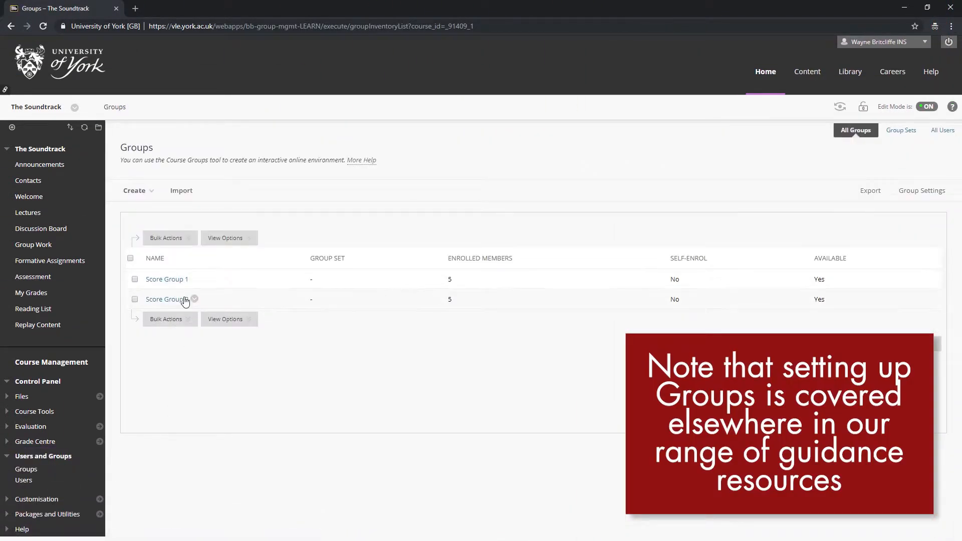
pyautogui.click(154, 193)
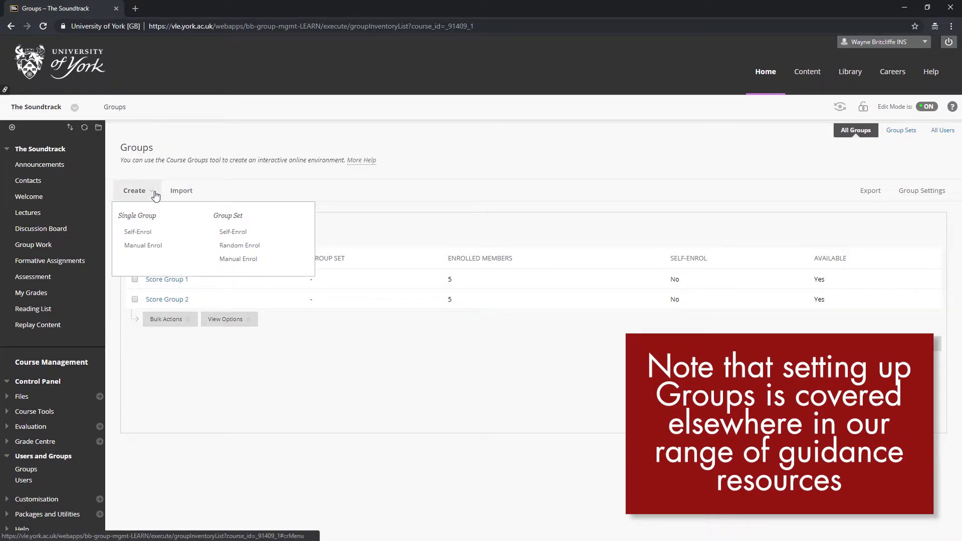
pyautogui.click(155, 246)
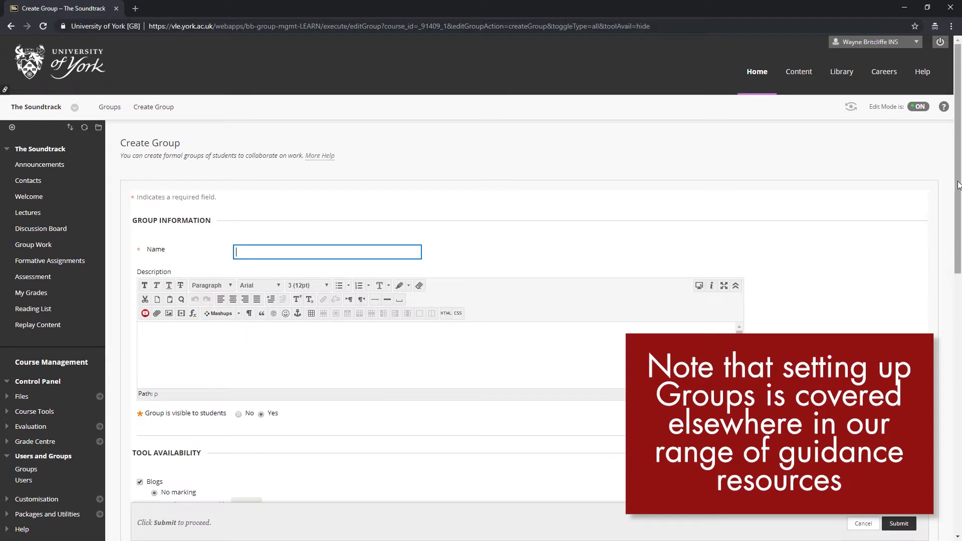
pyautogui.moveTo(959, 184); pyautogui.dragTo(913, 319)
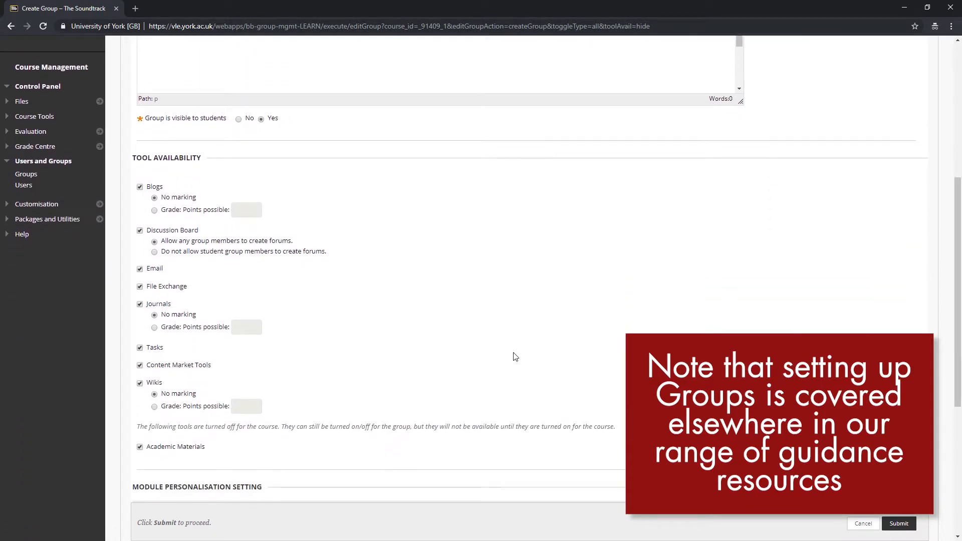
pyautogui.scroll(-5, 390, 382)
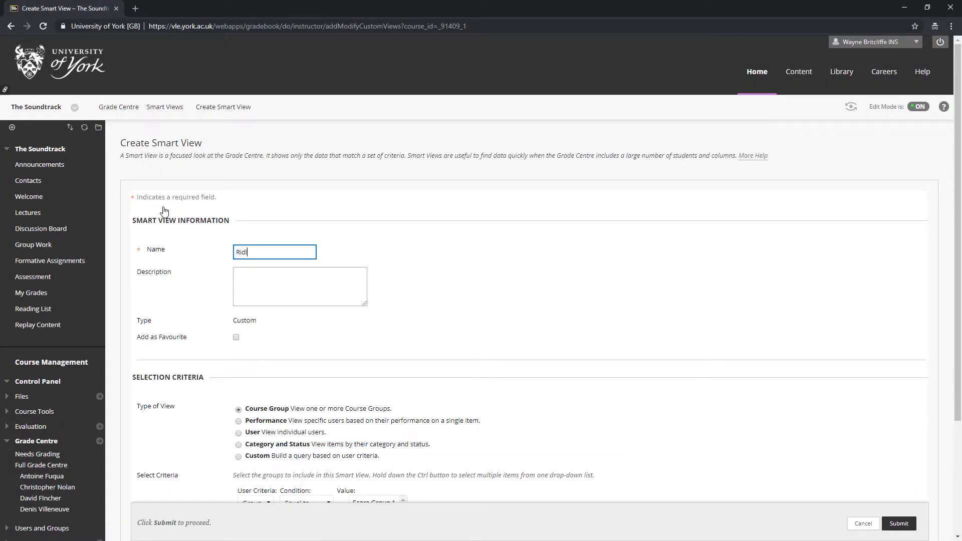
# Step: Name the new Smart View "Ridley Scott" and mark it as a favourite
pyautogui.write('ey Scott')
pyautogui.click(235, 337)
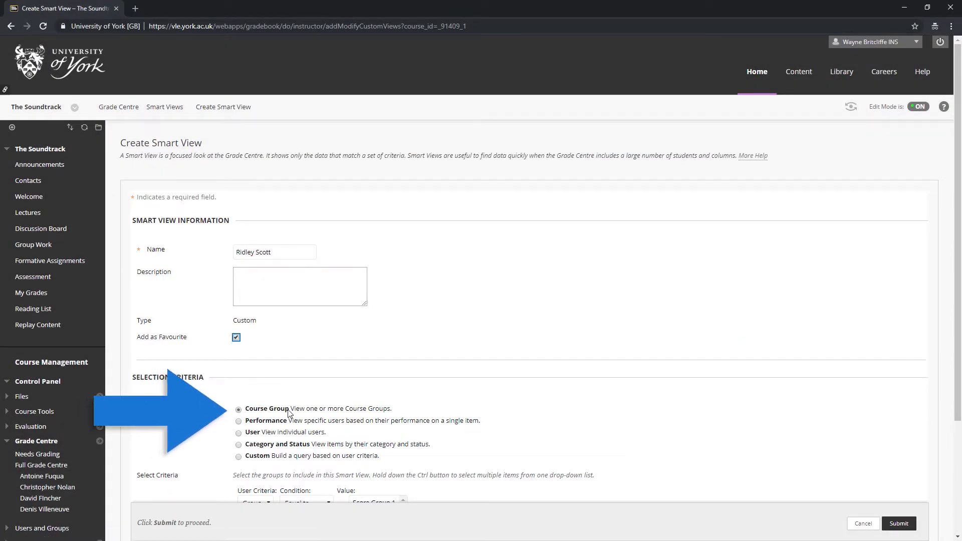
# Step: Keep the Course Group view type and choose Score Group 1 as the group the view includes
pyautogui.scroll(-3, 443, 427)
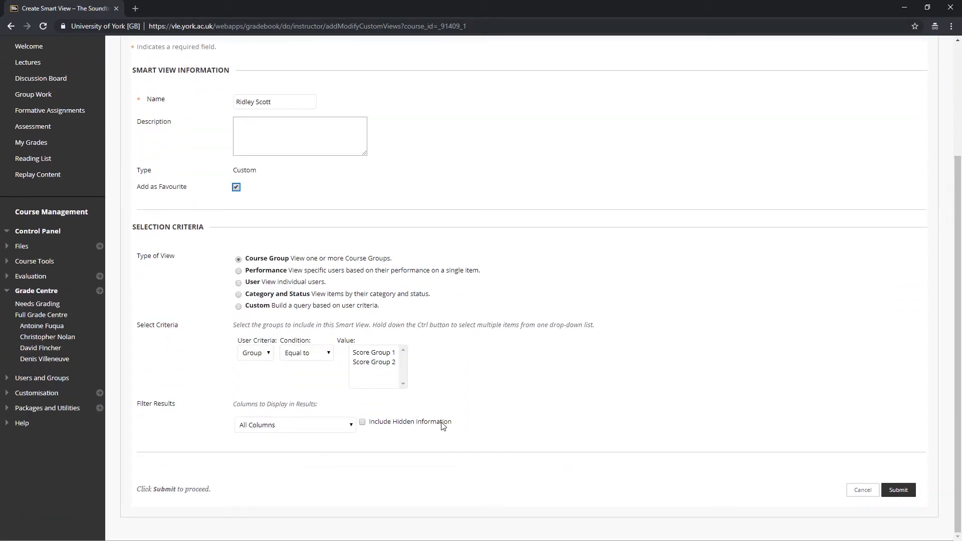
pyautogui.click(384, 354)
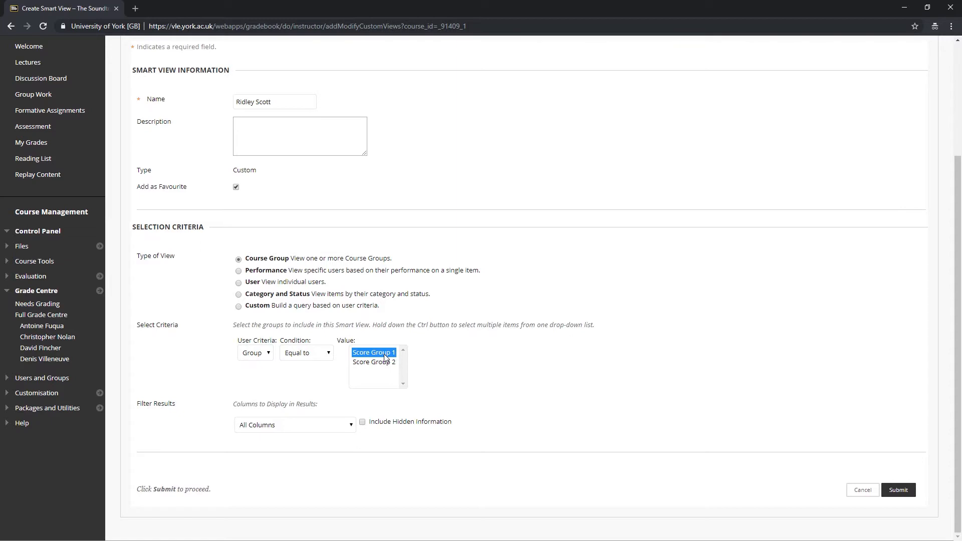
pyautogui.click(379, 375)
# Step: Limit the group-based view to Selected Columns Only, choosing the Formative Assignment column, and submit it
pyautogui.click(352, 426)
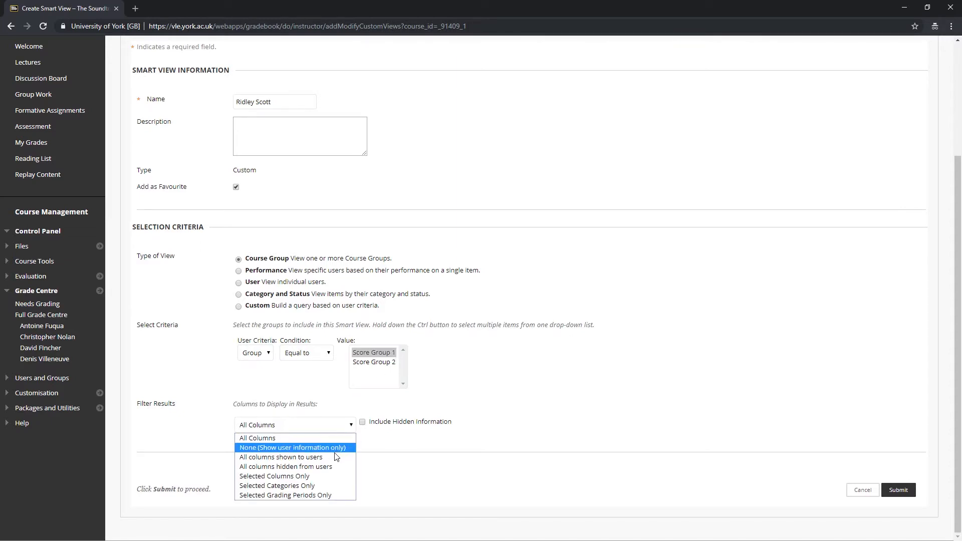
pyautogui.click(323, 478)
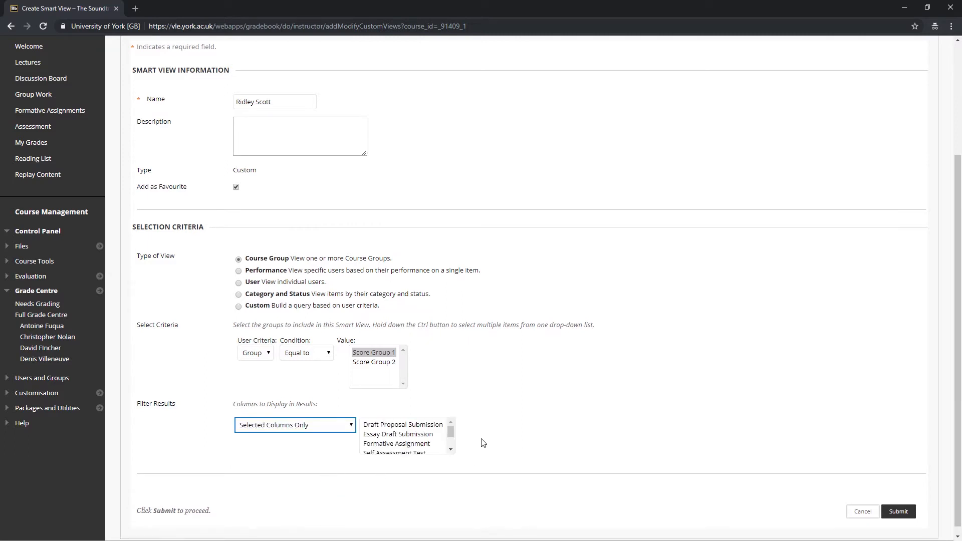
pyautogui.moveTo(451, 432); pyautogui.dragTo(451, 437)
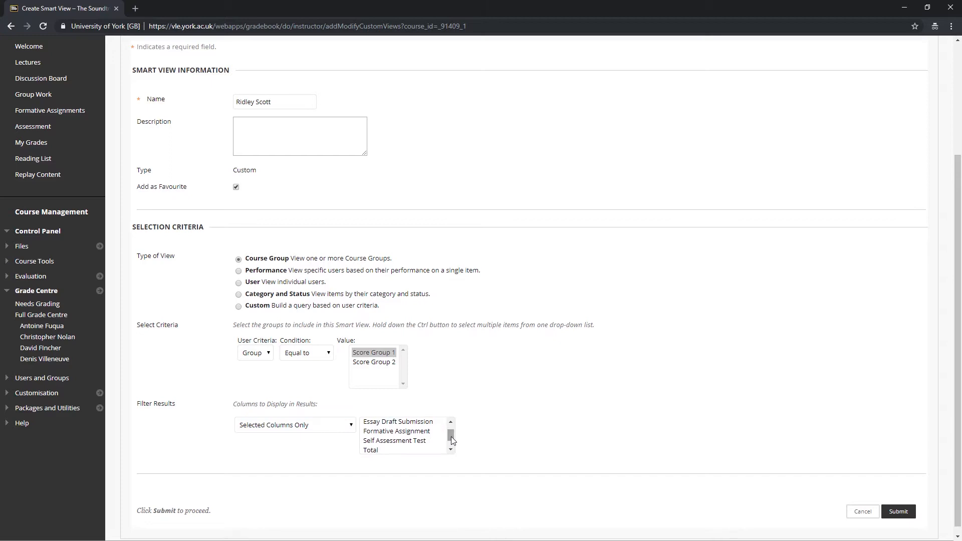
pyautogui.click(429, 433)
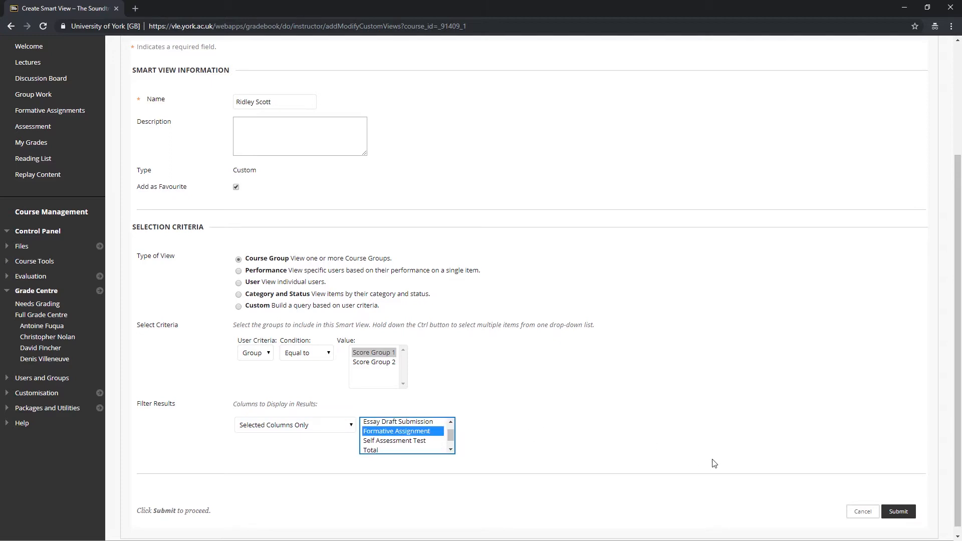
pyautogui.click(905, 514)
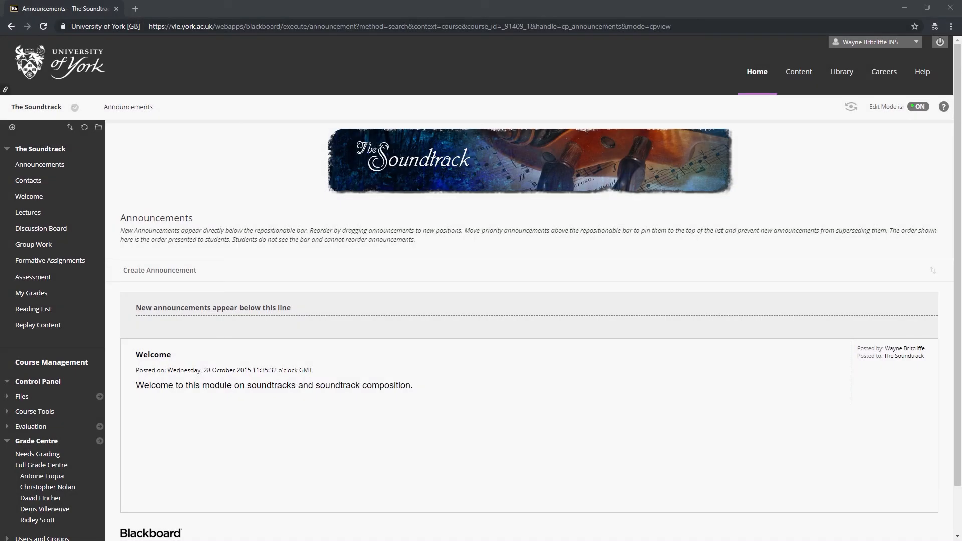
# Step: Open the favourite Smart View "Antoine Fuqua" in the Grade Centre
pyautogui.click(41, 477)
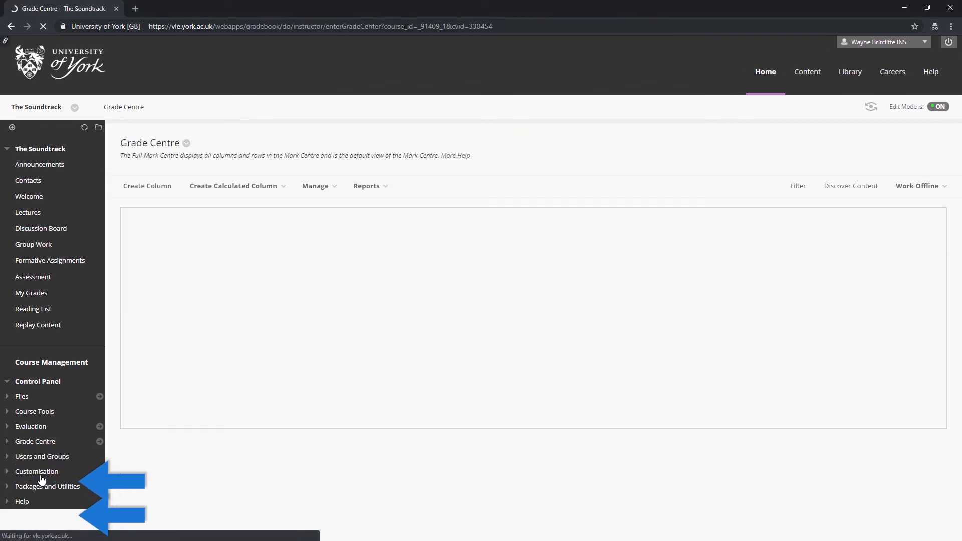